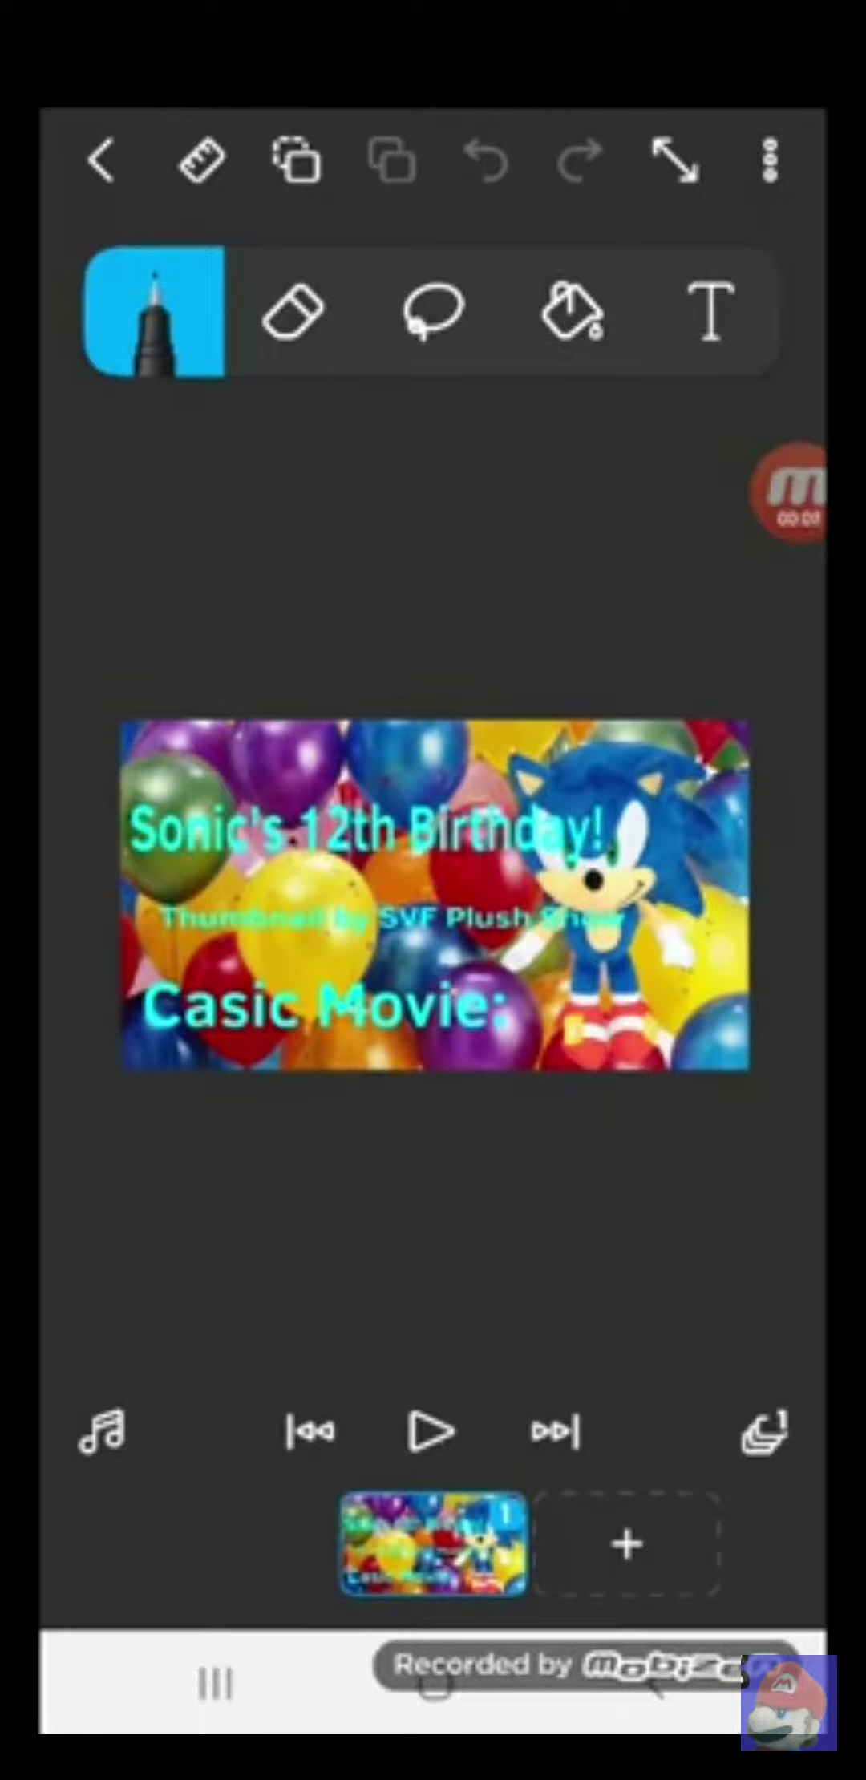
pyautogui.click(433, 890)
pyautogui.click(433, 890)
pyautogui.click(433, 890)
pyautogui.click(433, 890)
pyautogui.click(433, 890)
pyautogui.click(433, 890)
pyautogui.click(433, 890)
pyautogui.click(433, 890)
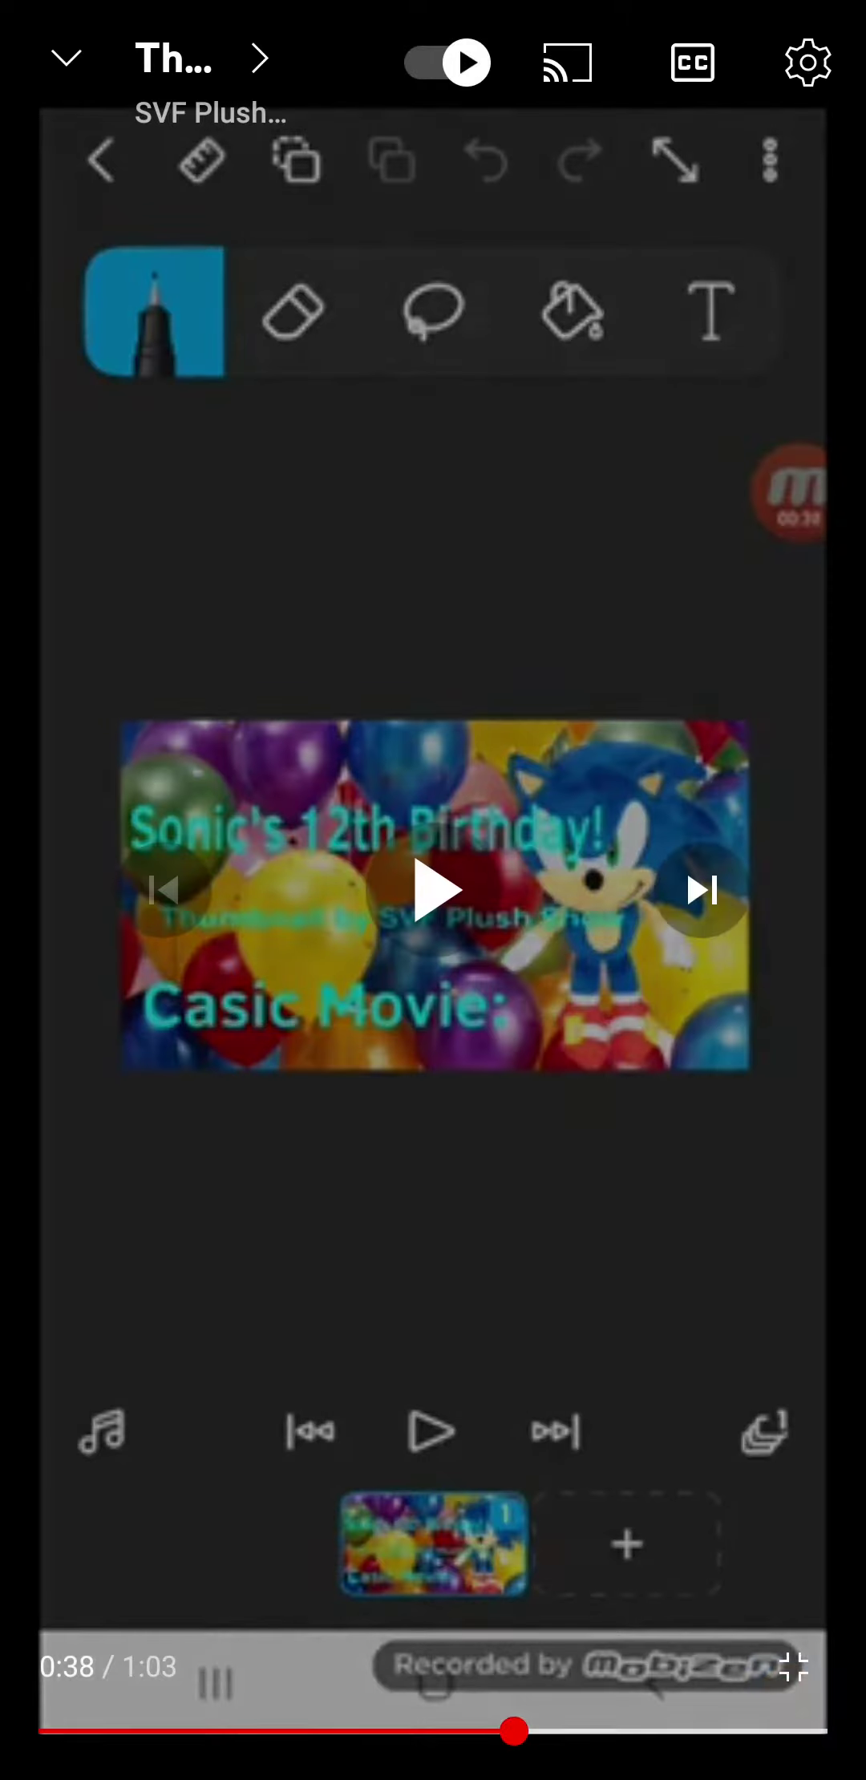